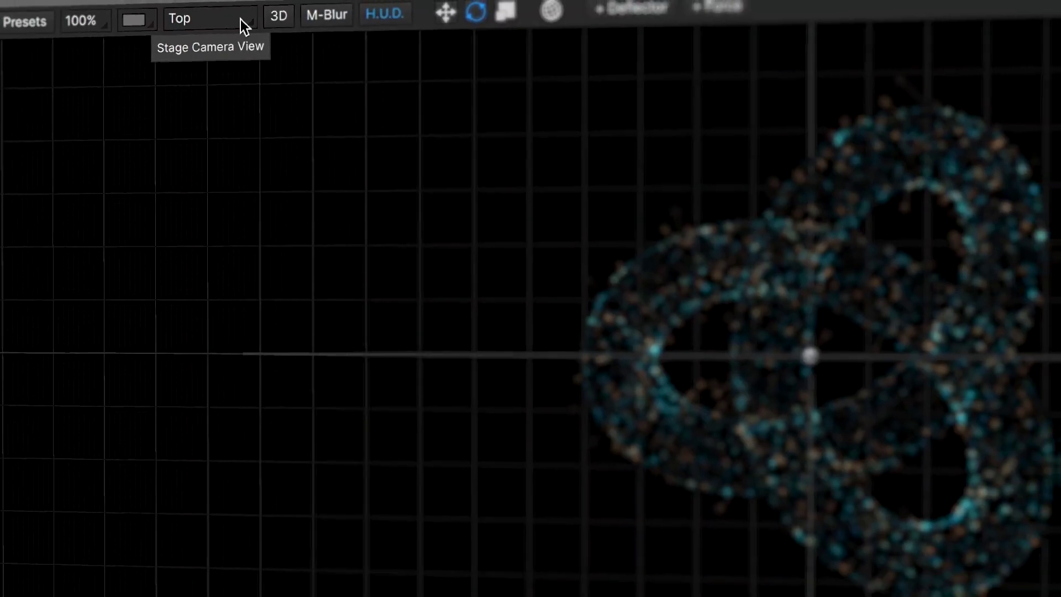
Open the Stage Camera View menu to choose the particle rings' camera angle.
left_click(245, 23)
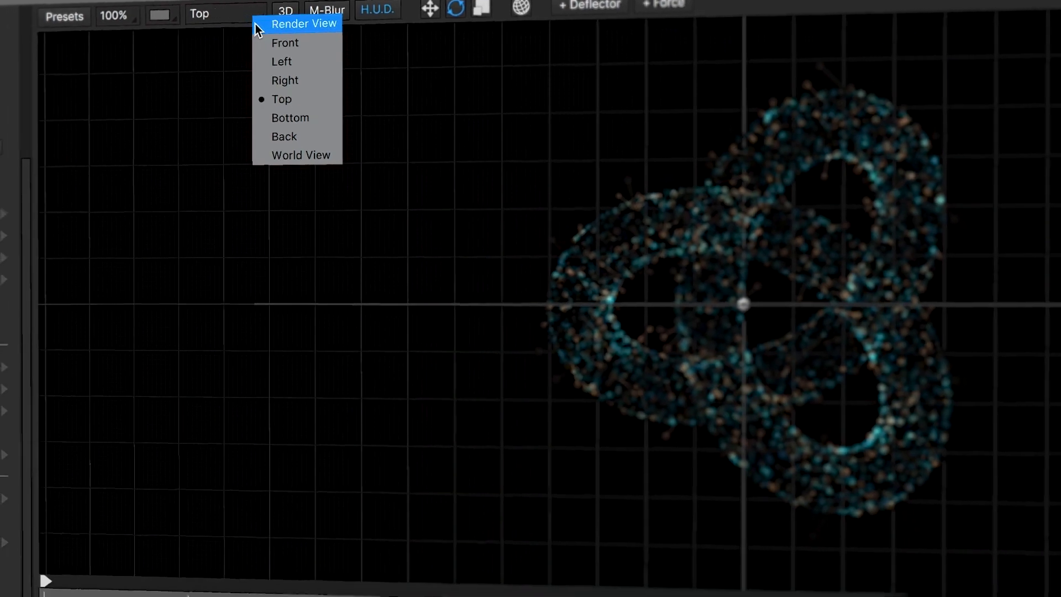